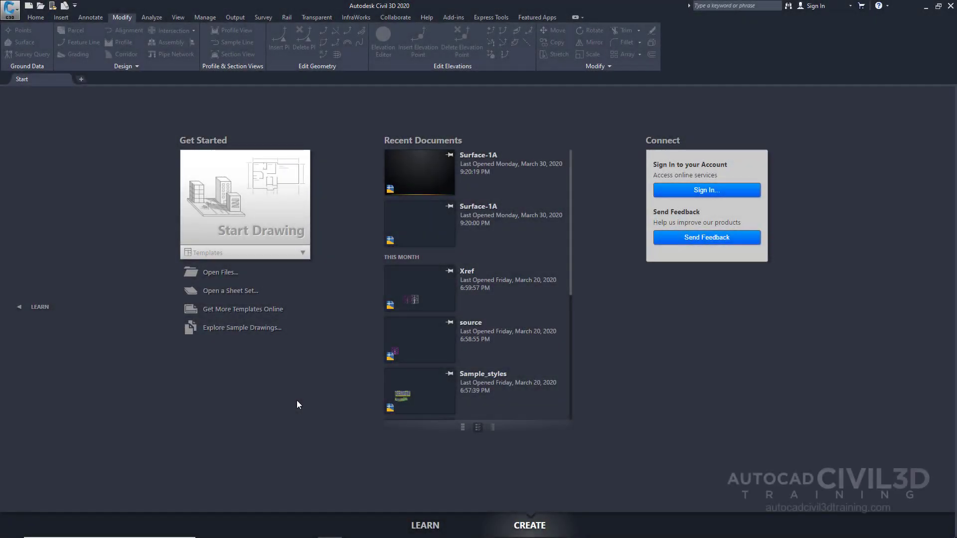
# - Start opening a drawing and browse from Civil 3D Training into the Help folder
pyautogui.click(11, 9)
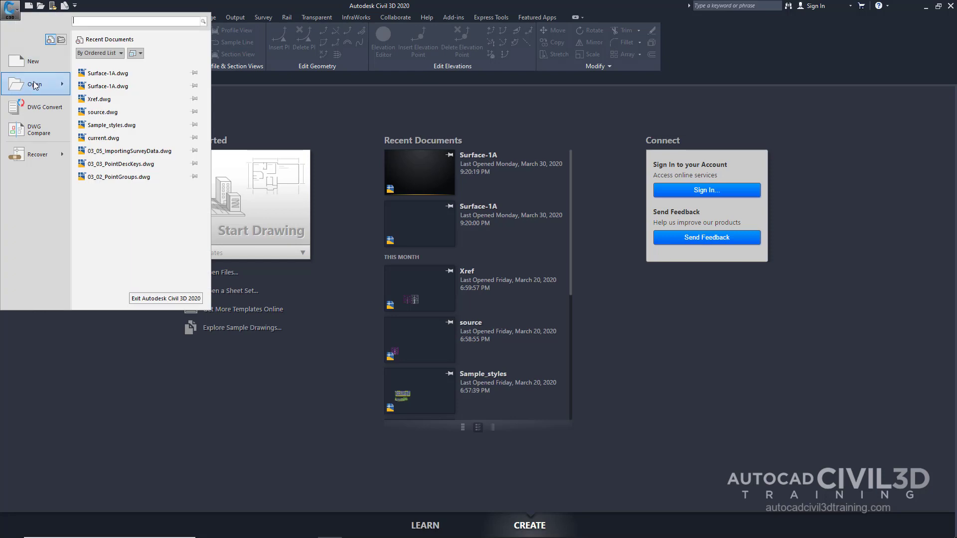
pyautogui.moveTo(35, 85)
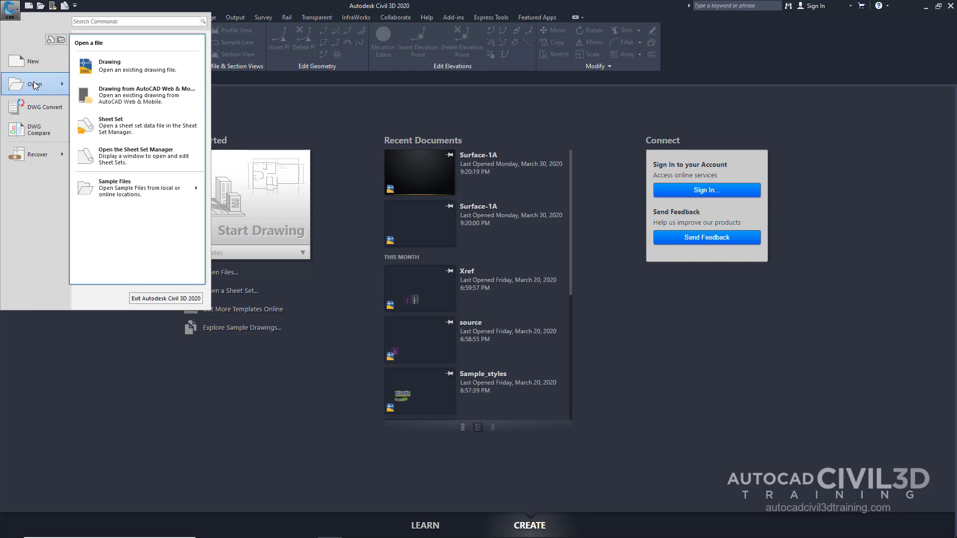
pyautogui.click(108, 69)
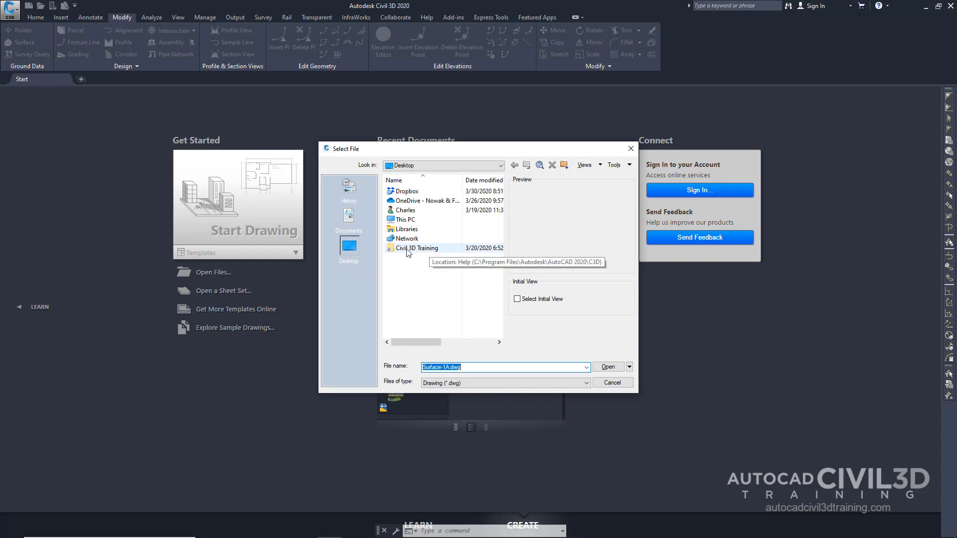
pyautogui.doubleClick(408, 252)
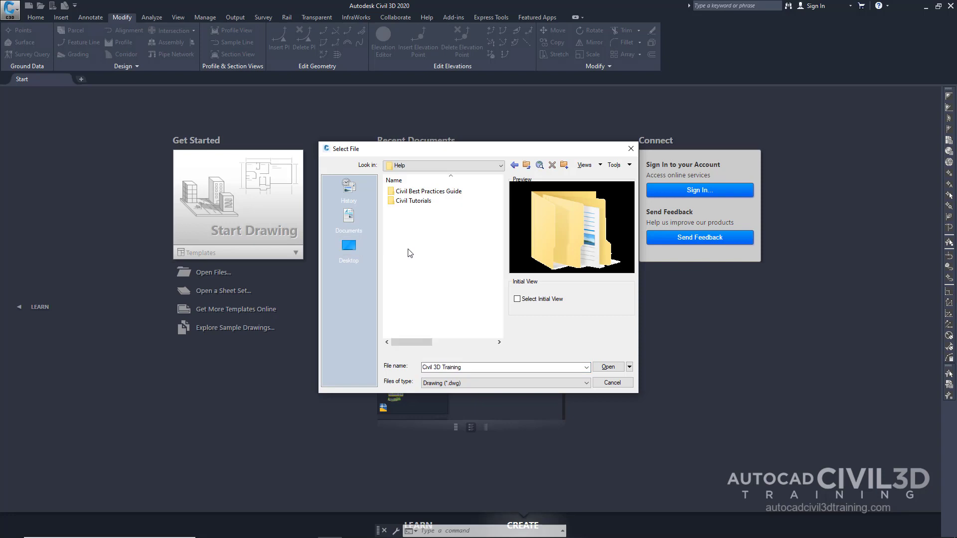
pyautogui.click(424, 166)
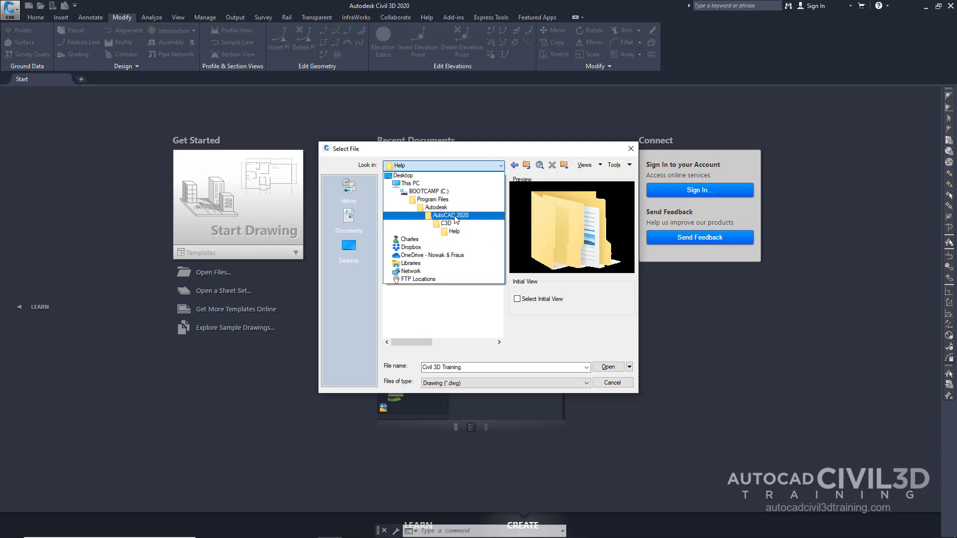
pyautogui.click(459, 153)
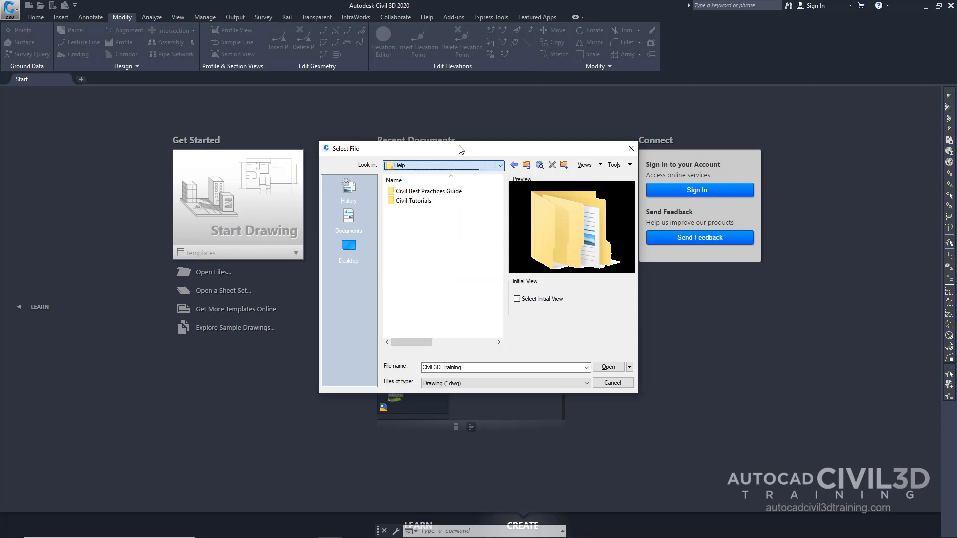
pyautogui.click(453, 247)
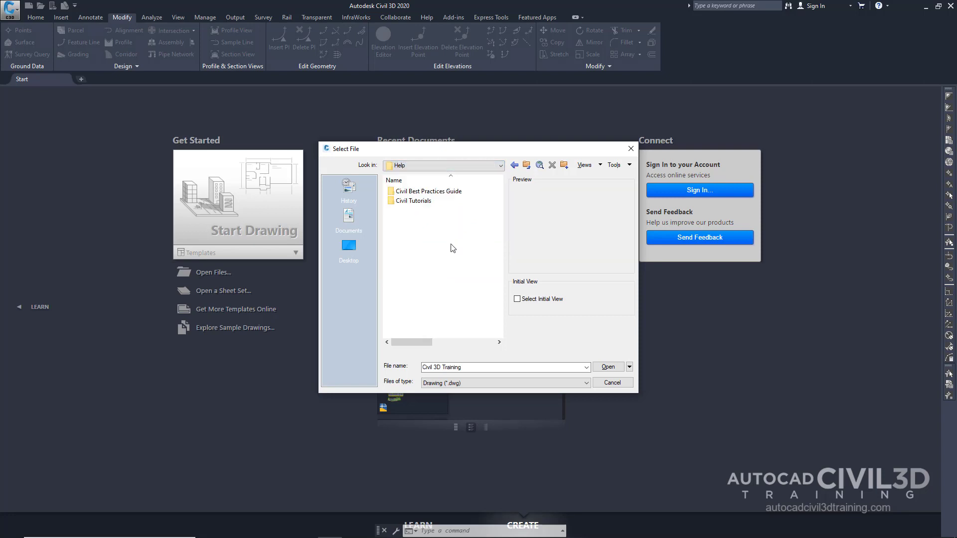
# - Open Surface-1A from the Civil Tutorials > Drawings folder
pyautogui.doubleClick(410, 201)
pyautogui.doubleClick(412, 195)
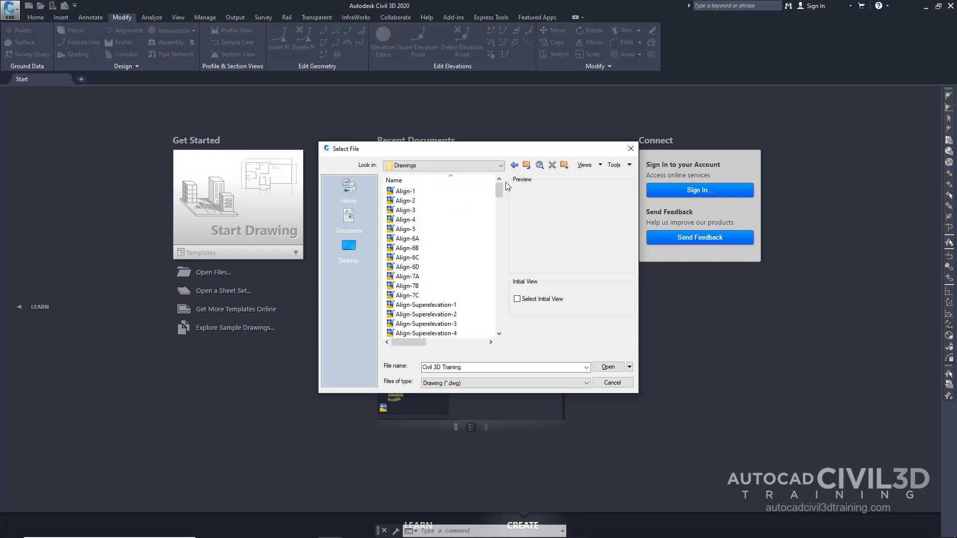
pyautogui.moveTo(501, 192); pyautogui.dragTo(493, 315)
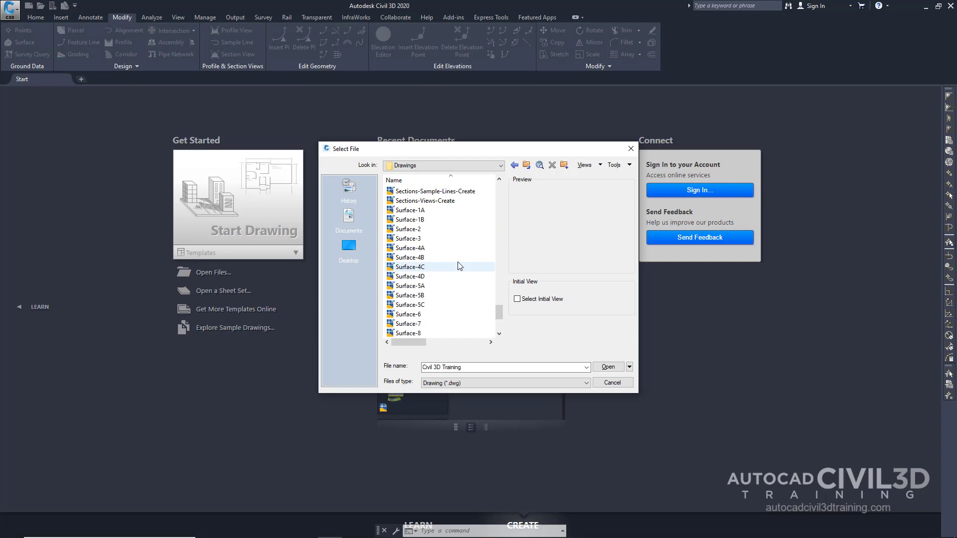
pyautogui.click(420, 210)
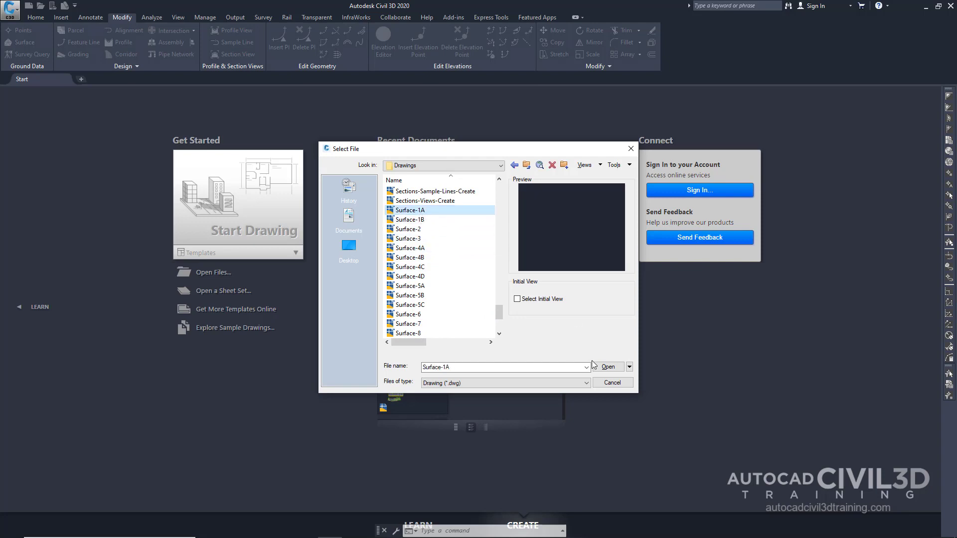
pyautogui.click(613, 369)
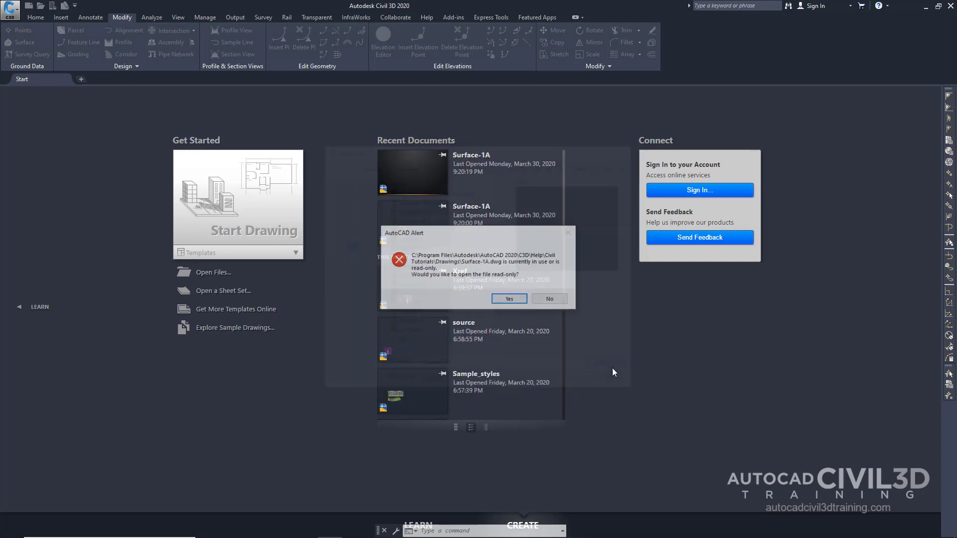
# - Accept read-only opening, then Save As an editable copy of Surface-1A on the Desktop
pyautogui.click(510, 299)
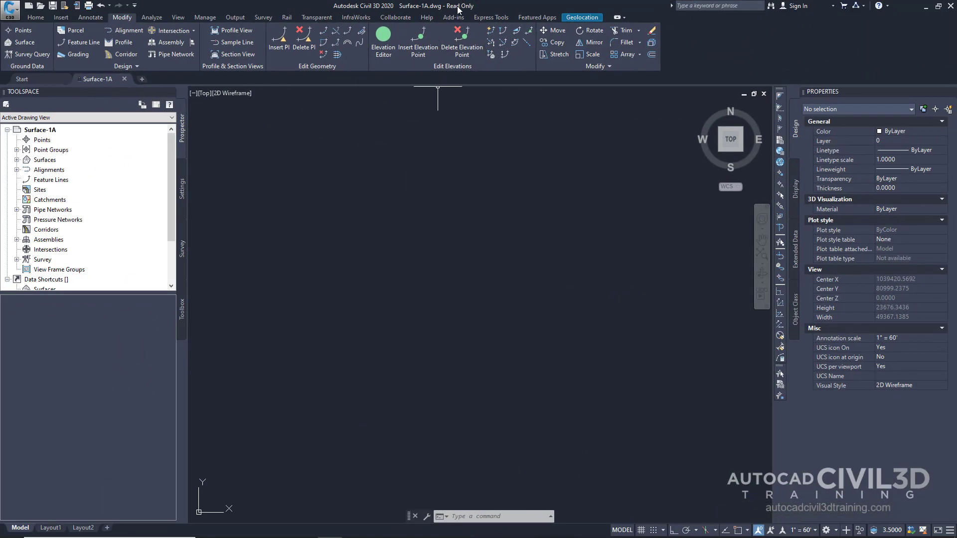
pyautogui.click(10, 9)
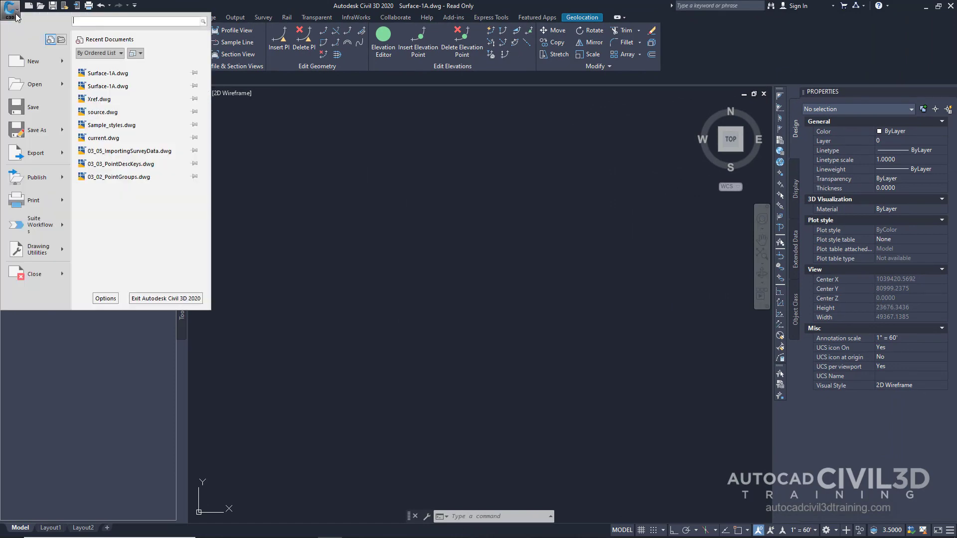
pyautogui.click(40, 132)
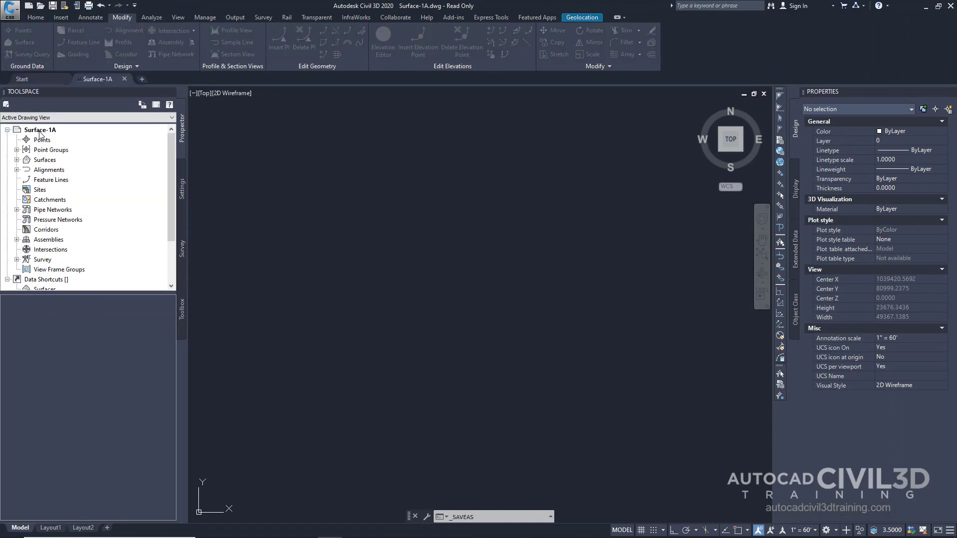
pyautogui.click(352, 249)
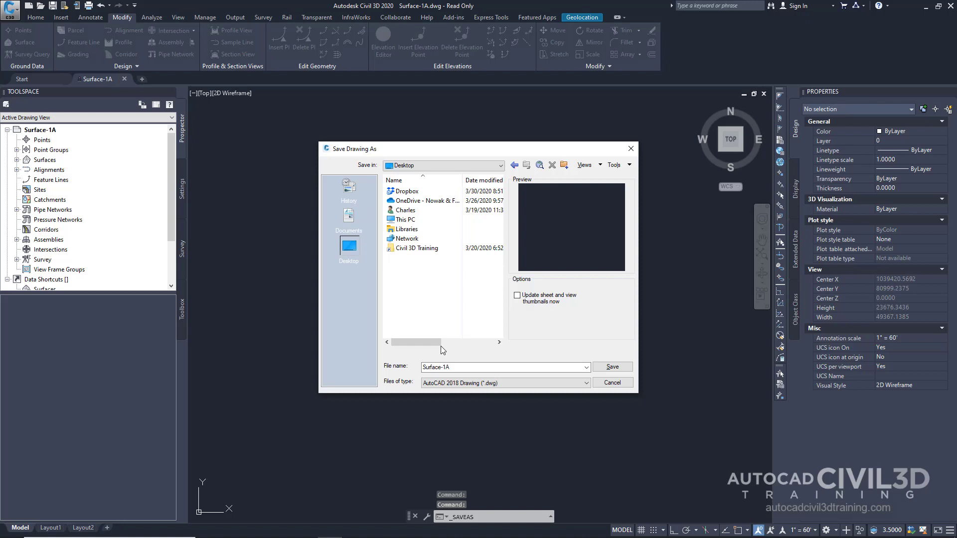
pyautogui.click(613, 367)
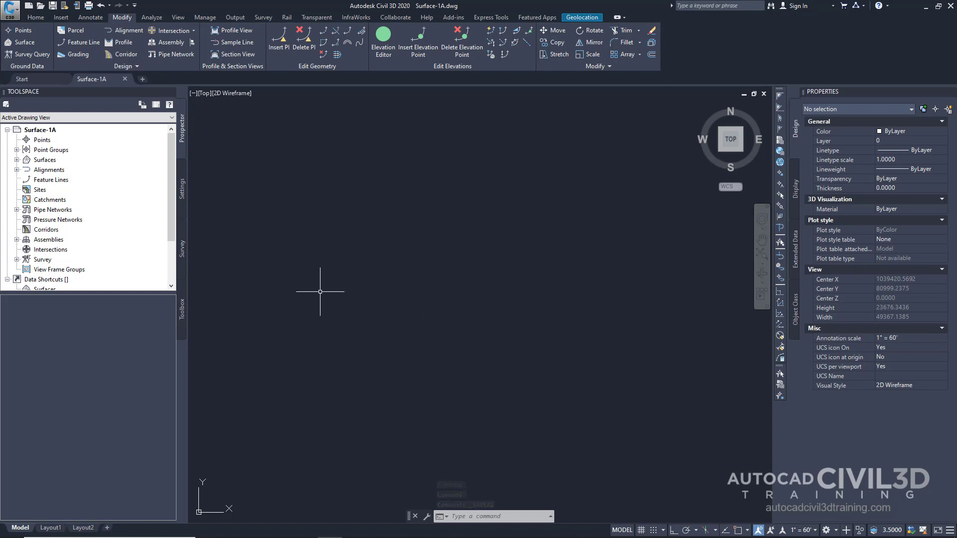
# - In Prospector, expand Surfaces > EG > Definition to list its data types
pyautogui.click(182, 249)
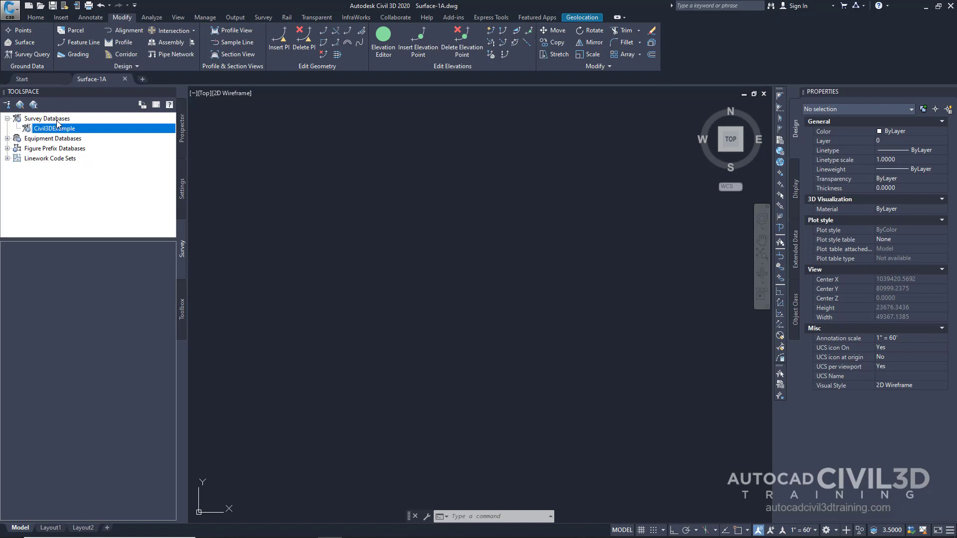
pyautogui.click(183, 133)
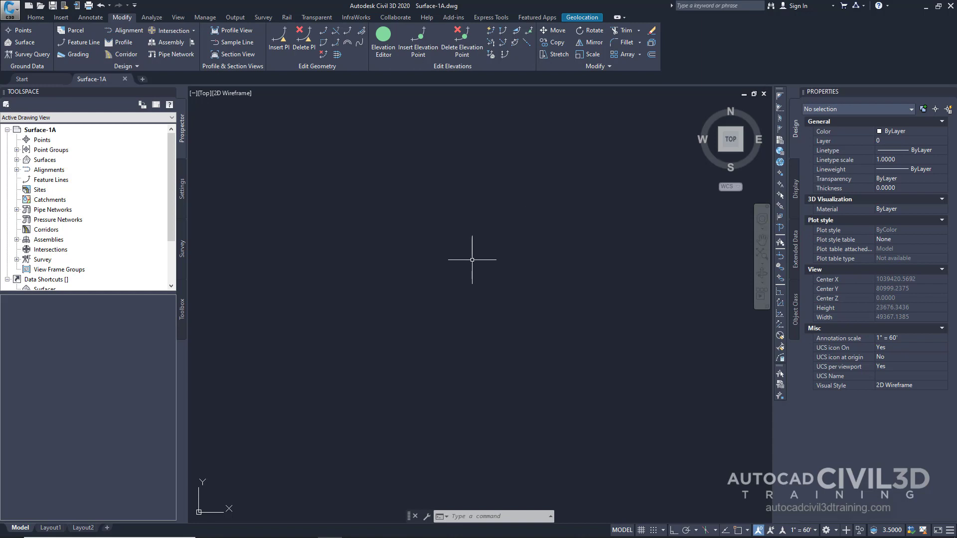
pyautogui.click(16, 160)
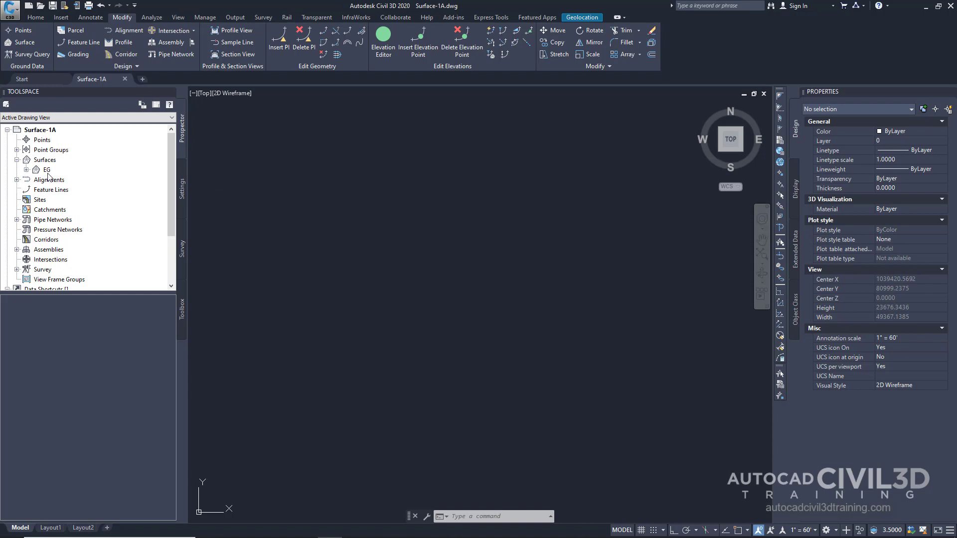
pyautogui.click(27, 170)
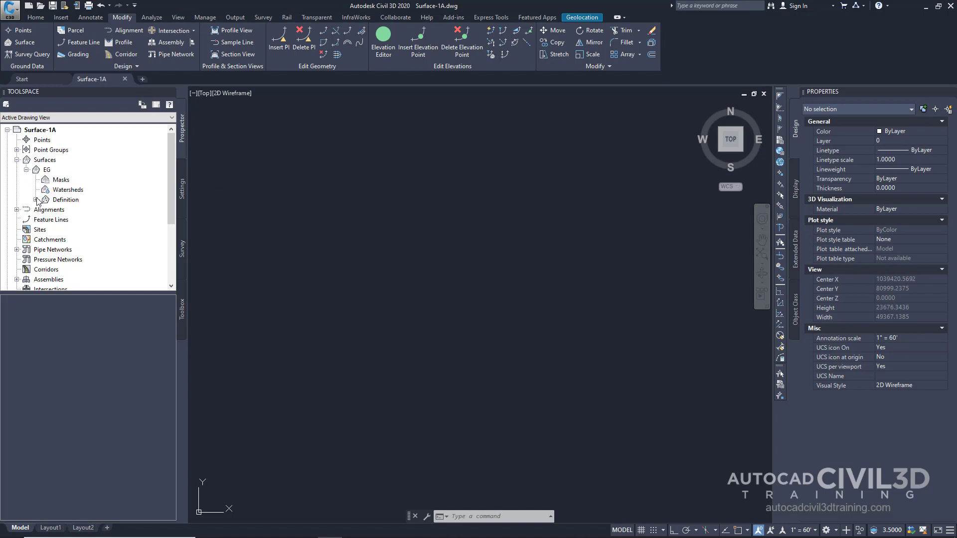
pyautogui.click(35, 200)
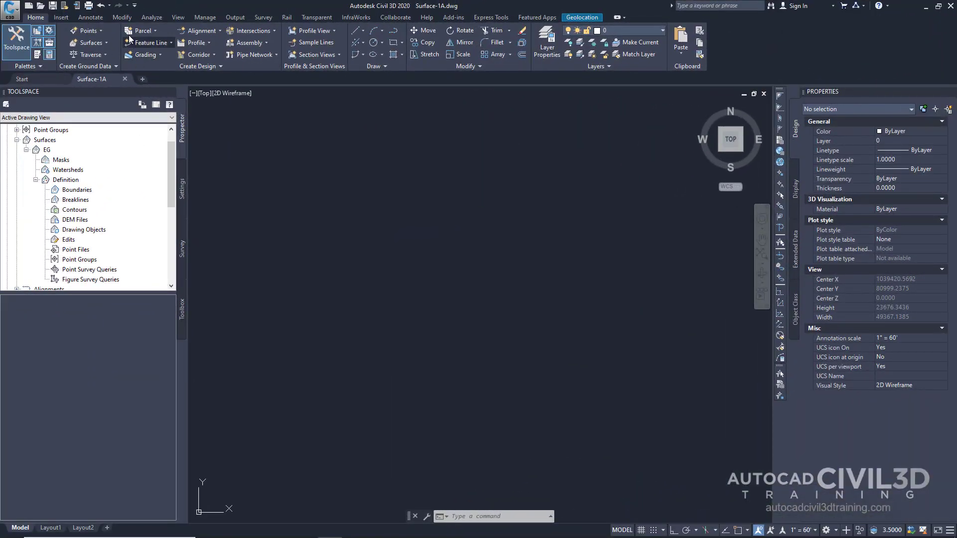
# - From Modify > Surface, choose Add Data > Point Files for the EG surface
pyautogui.click(122, 18)
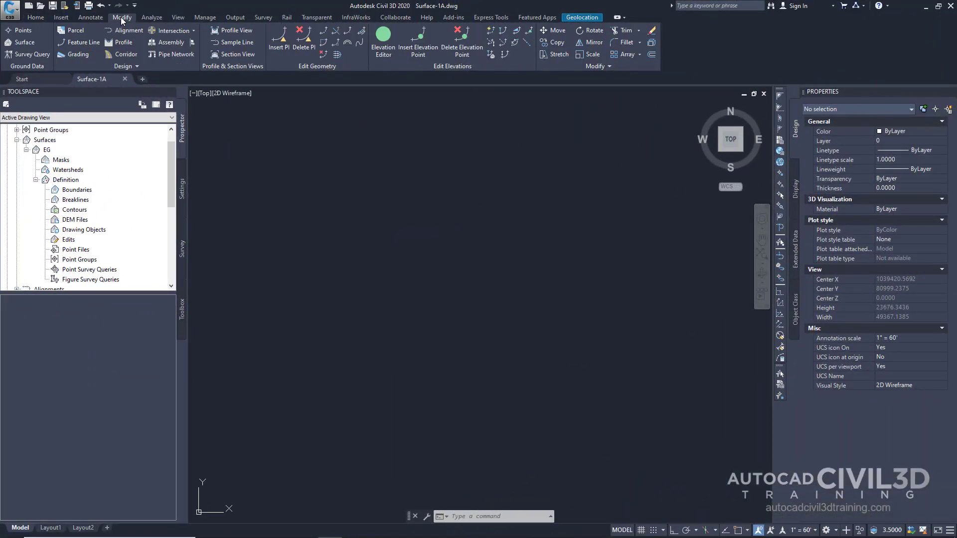
pyautogui.click(29, 44)
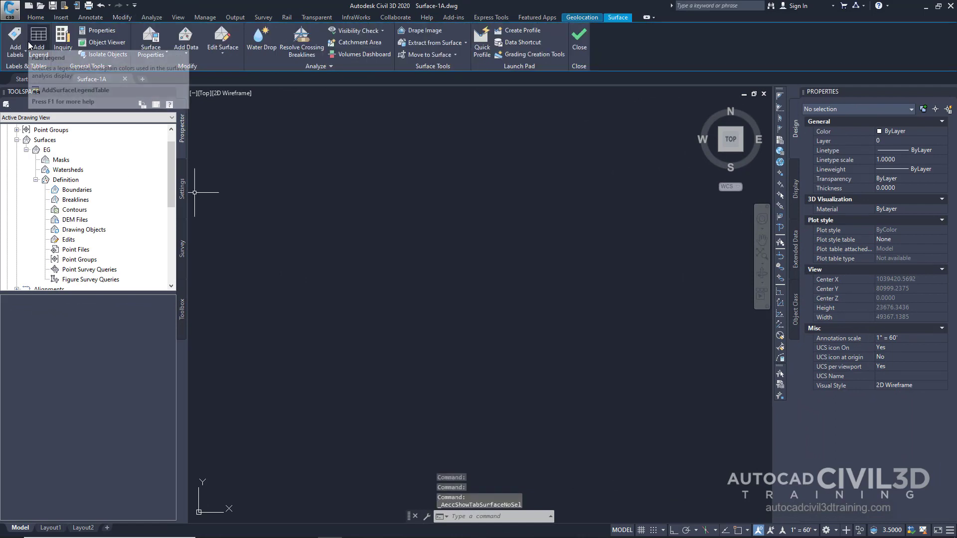
pyautogui.click(188, 49)
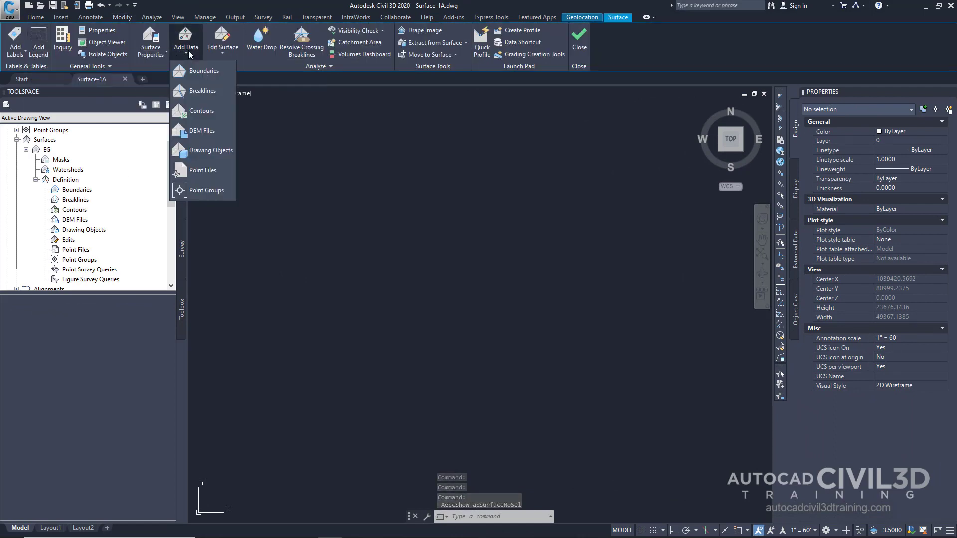
pyautogui.click(205, 171)
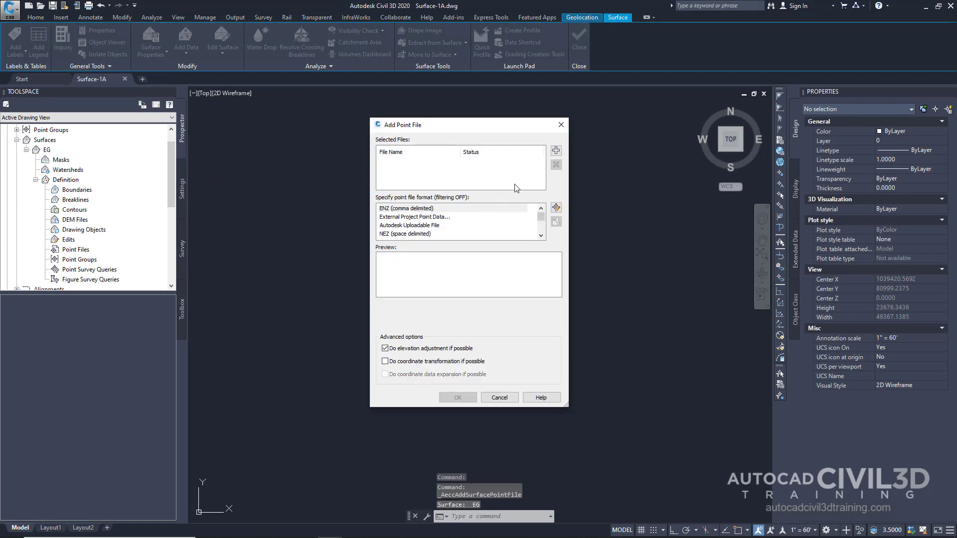
# - Add the Surface-1A-PENZD (space delimited) file to EG using PNEZD (space delimited) format
pyautogui.click(556, 151)
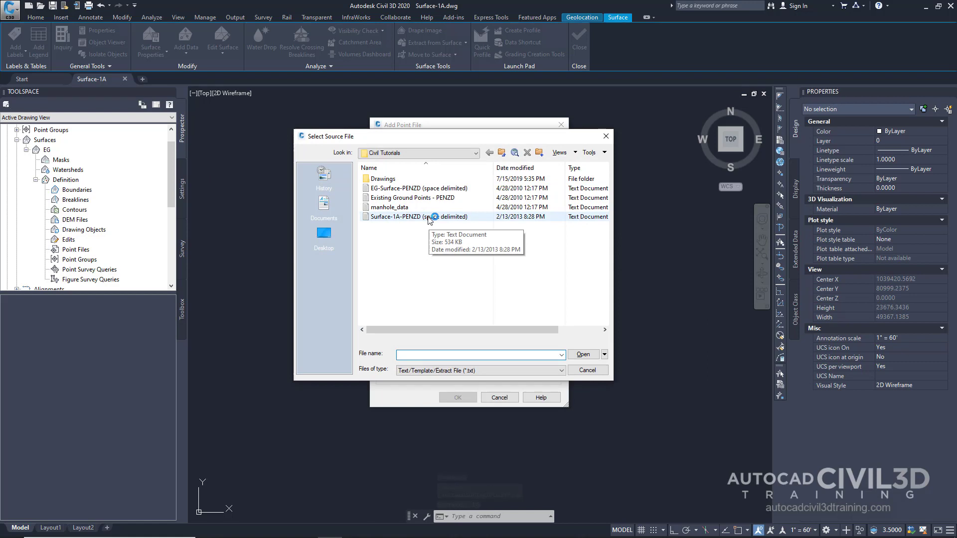
pyautogui.click(429, 220)
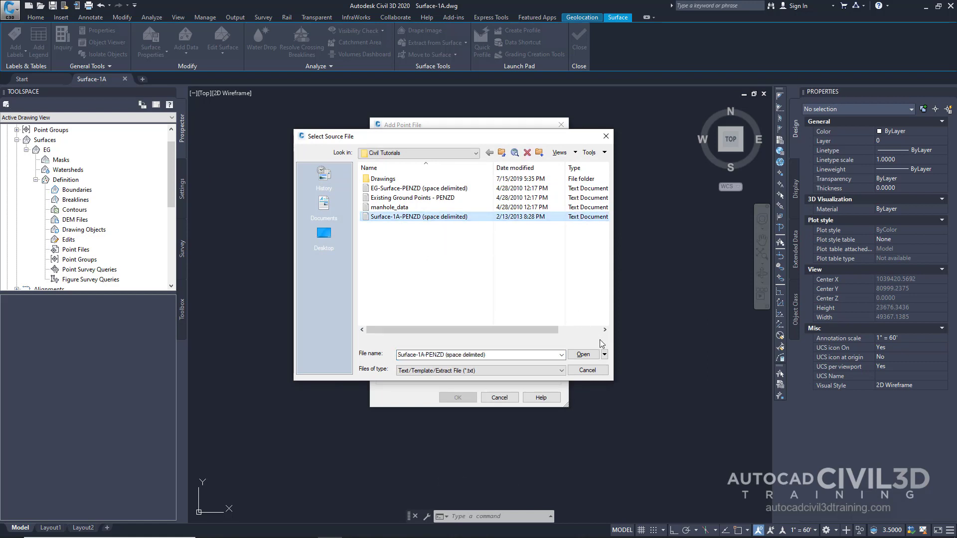
pyautogui.click(582, 355)
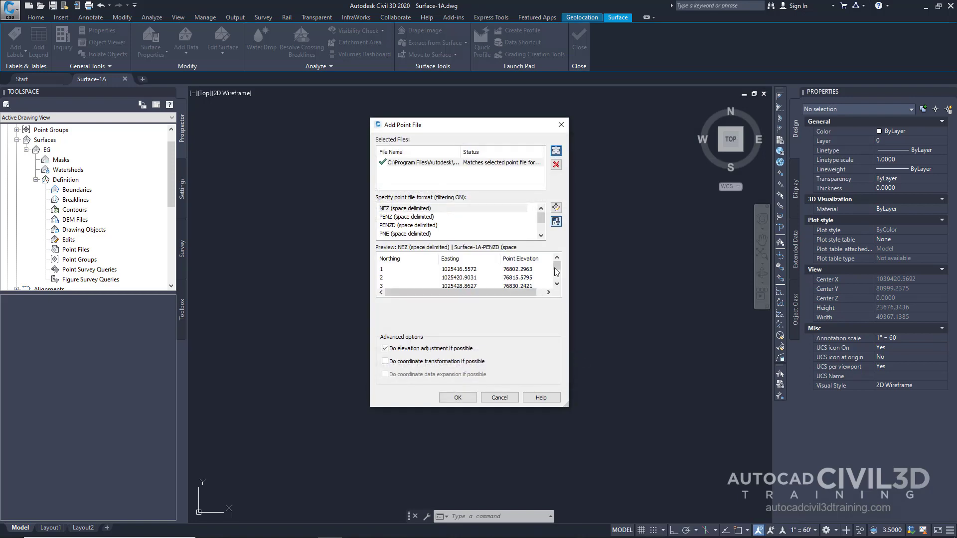
pyautogui.moveTo(541, 218); pyautogui.dragTo(543, 229)
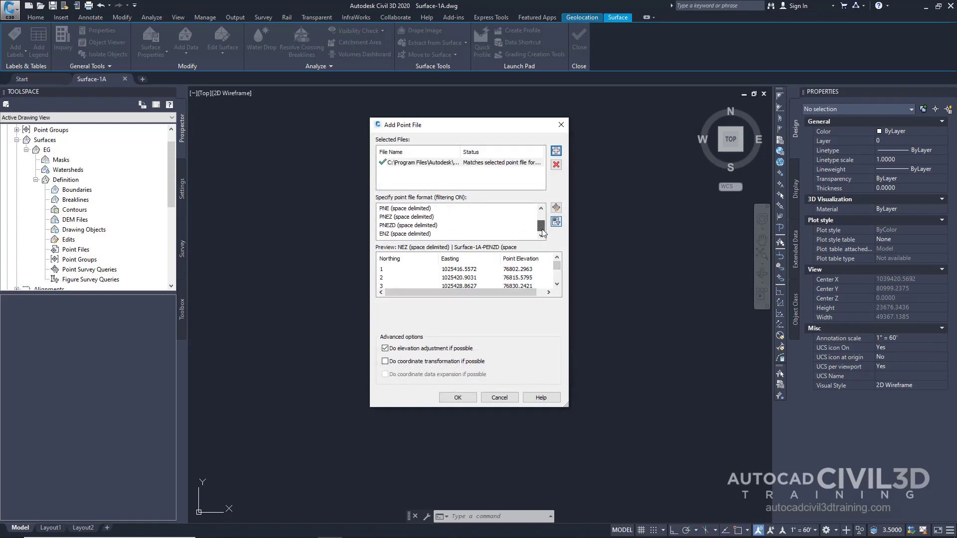
pyautogui.click(417, 227)
pyautogui.click(417, 227)
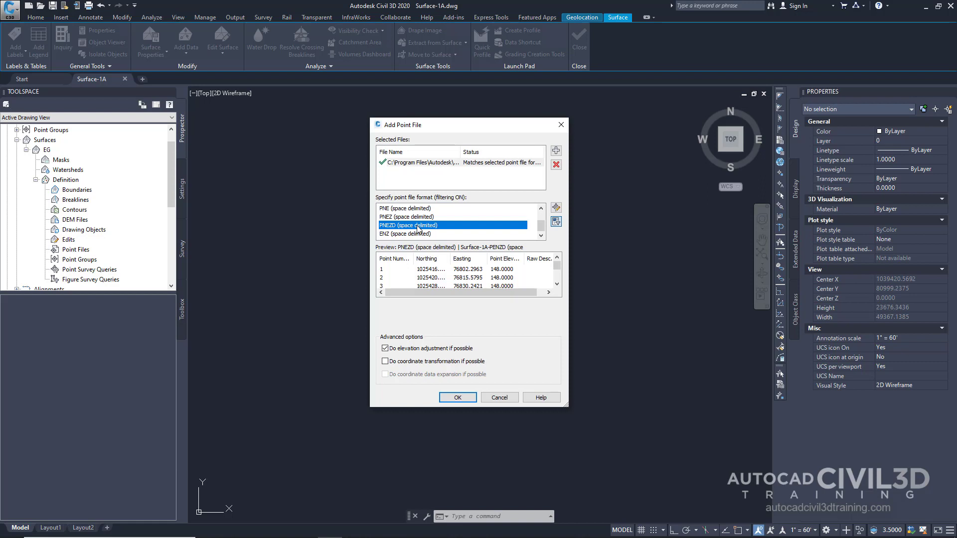
pyautogui.click(458, 398)
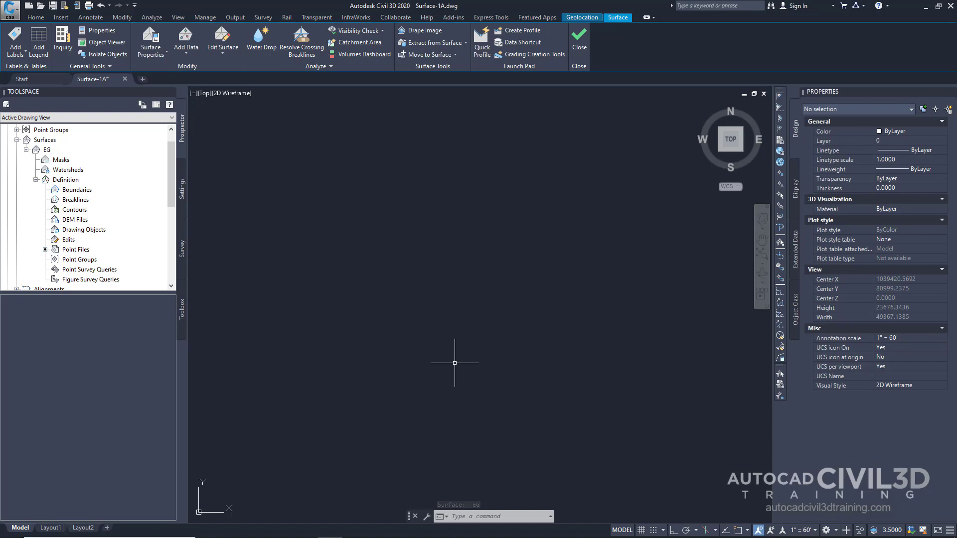
# - Zoom extents with ZE and show the Point Files listed under EG's Definition
pyautogui.write('ZE')
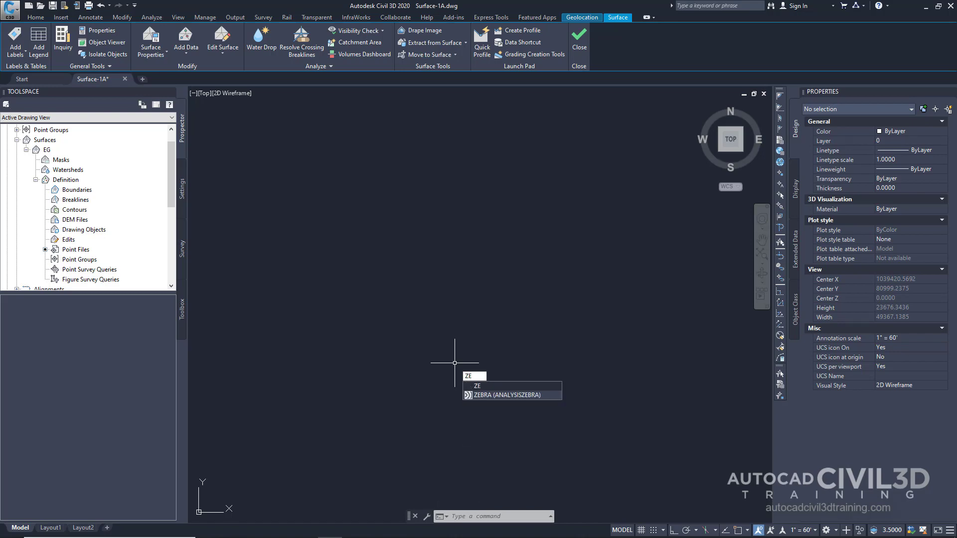
pyautogui.press('Return')
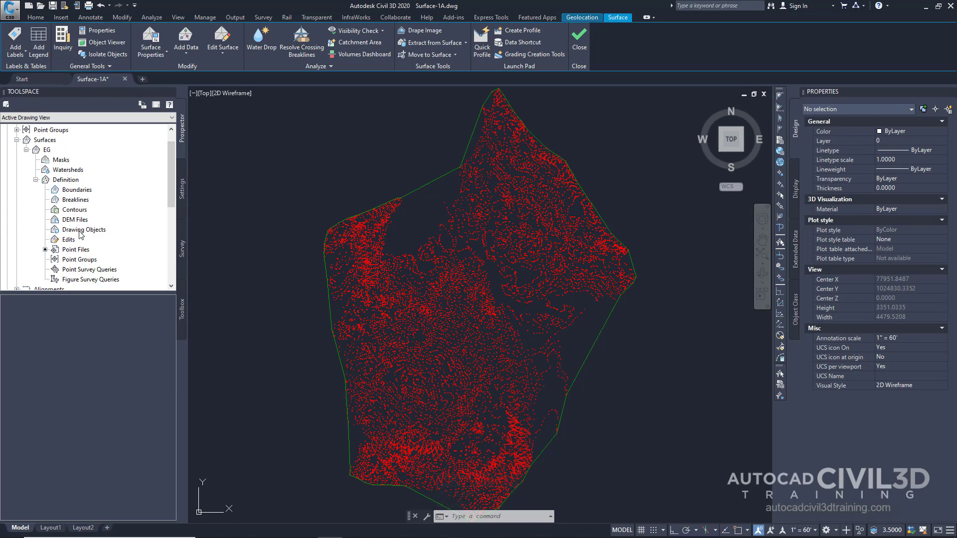
pyautogui.click(77, 250)
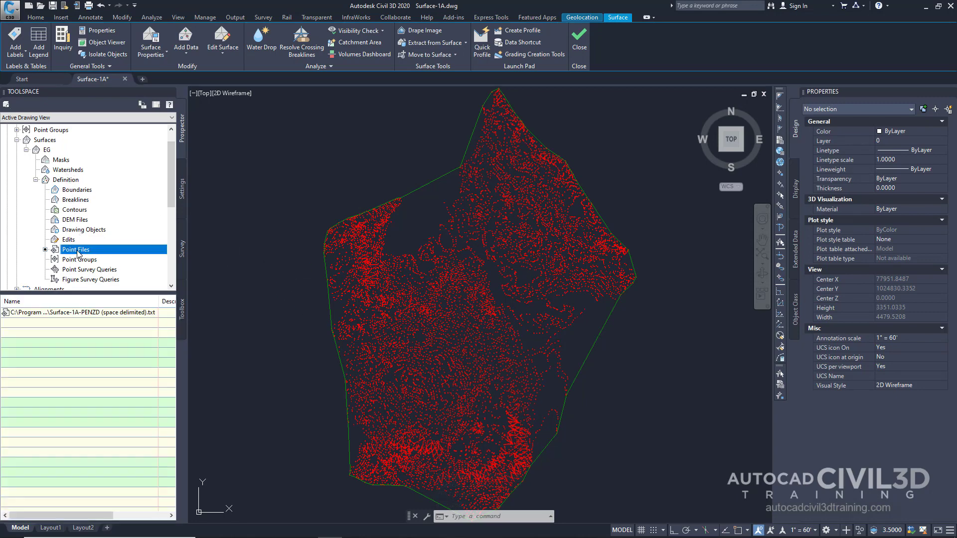